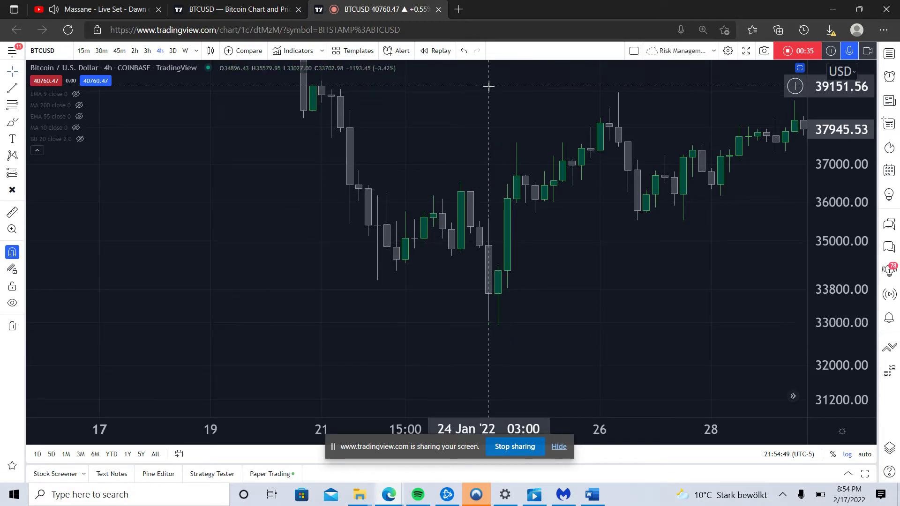
- Pan the chart across late January to early February, settling on 17–28 January
{"action": "left_click_drag", "start_coordinate": [648, 335], "coordinate": [437, 370]}
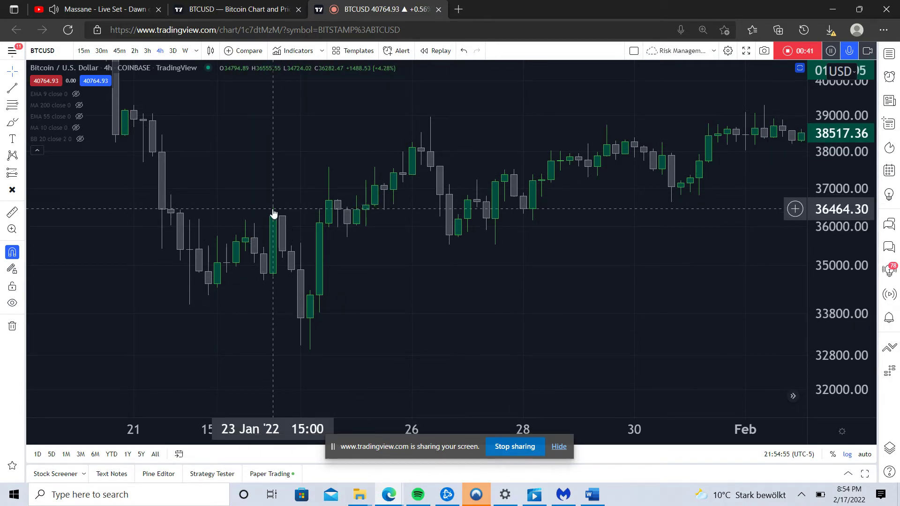
{"action": "left_click_drag", "start_coordinate": [586, 267], "coordinate": [437, 315]}
{"action": "left_click_drag", "start_coordinate": [375, 286], "coordinate": [755, 231]}
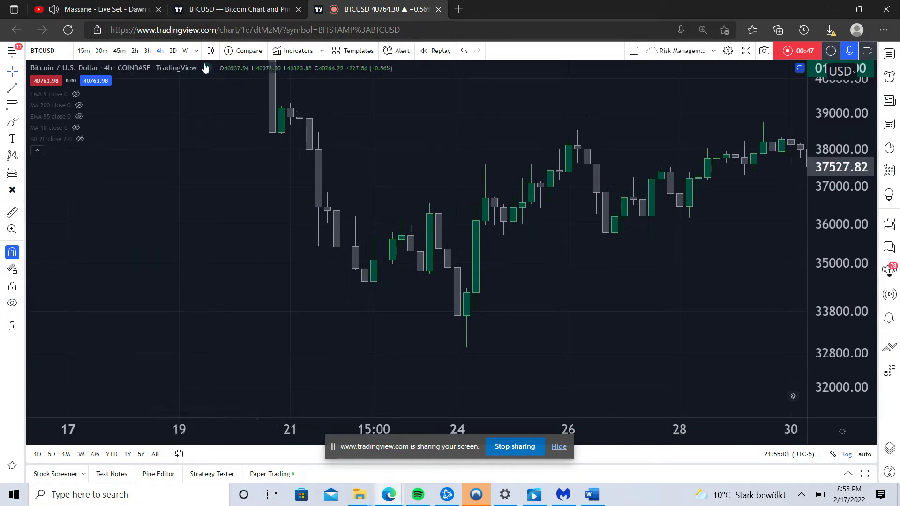
- Switch the BTCUSD chart to weekly candles and frame 2021 into early 2022
{"action": "left_click", "coordinate": [184, 51]}
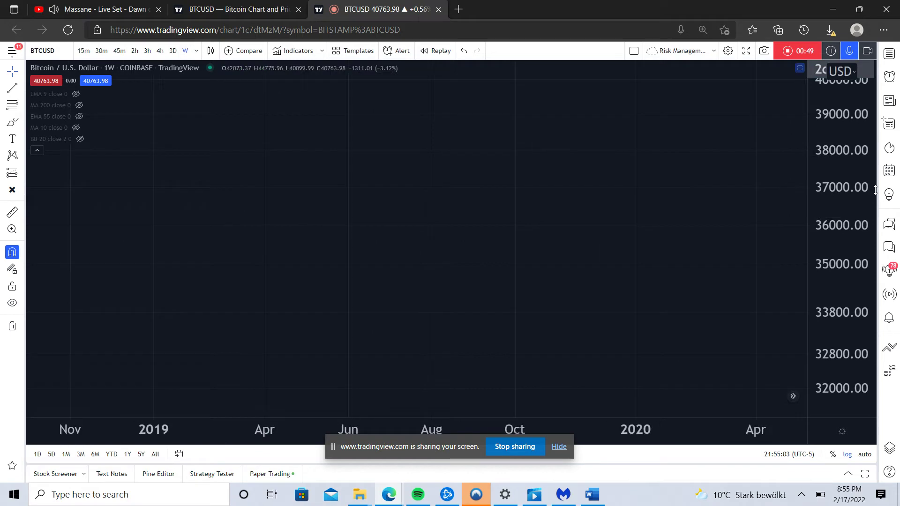
{"action": "left_click_drag", "start_coordinate": [723, 293], "coordinate": [386, 254]}
{"action": "scroll", "coordinate": [386, 254], "scroll_direction": "right", "scroll_amount": 10}
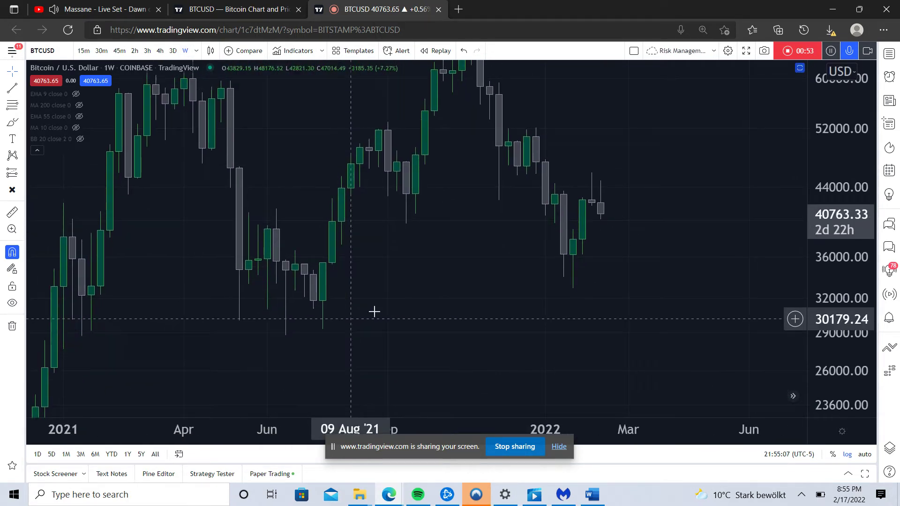
{"action": "left_click_drag", "start_coordinate": [511, 305], "coordinate": [533, 325]}
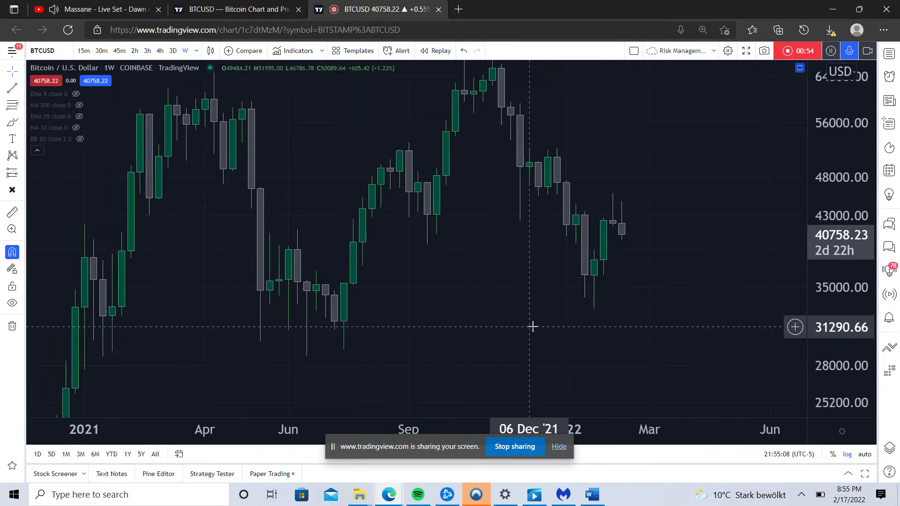
{"action": "left_click", "coordinate": [24, 90]}
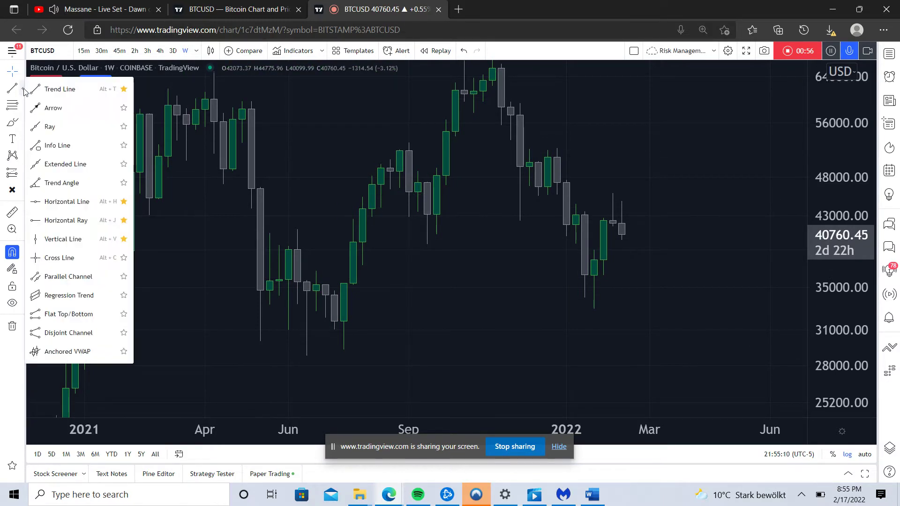
- Draw a horizontal ray at 34670 on the weekly chart near the July 2021 candles
{"action": "left_click", "coordinate": [59, 221]}
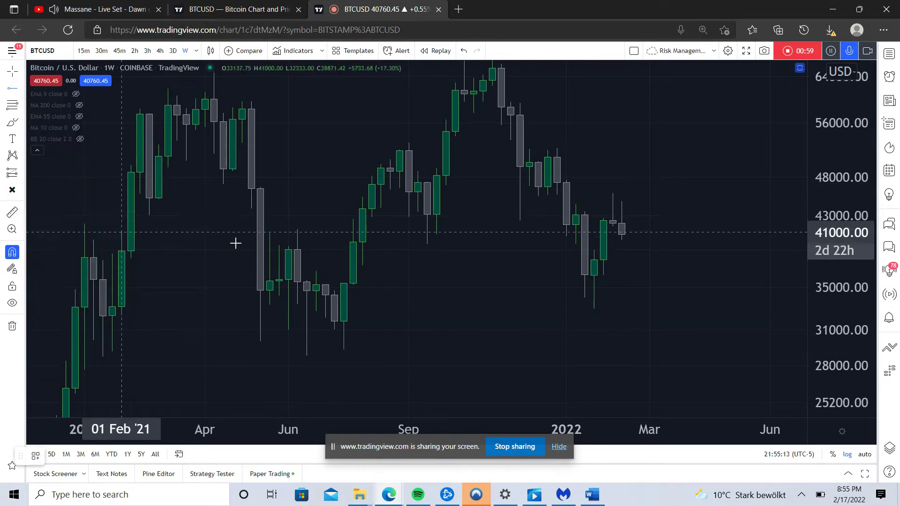
{"action": "left_click", "coordinate": [345, 292]}
{"action": "scroll", "coordinate": [450, 351], "scroll_direction": "right", "scroll_amount": 3}
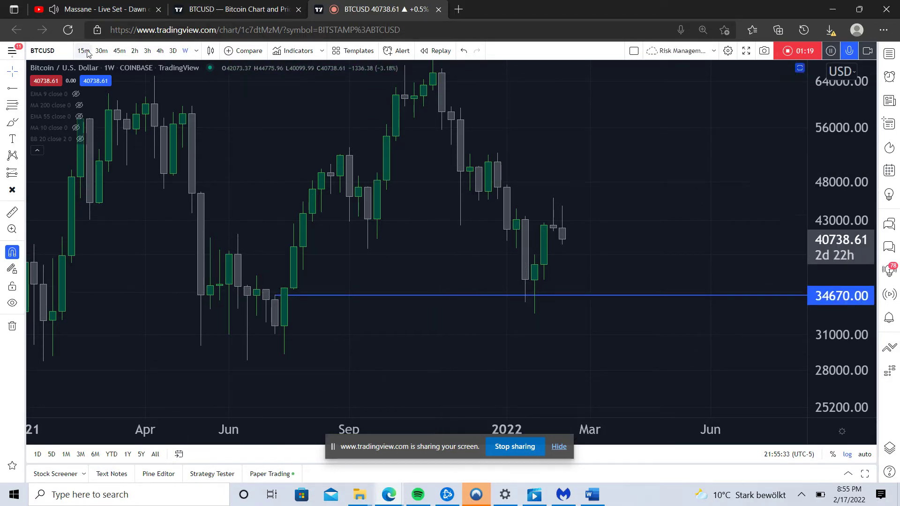
- Switch to 4-hour candles, stretch the price scale to about 29800–39000, and frame 17–30 January
{"action": "left_click", "coordinate": [161, 50]}
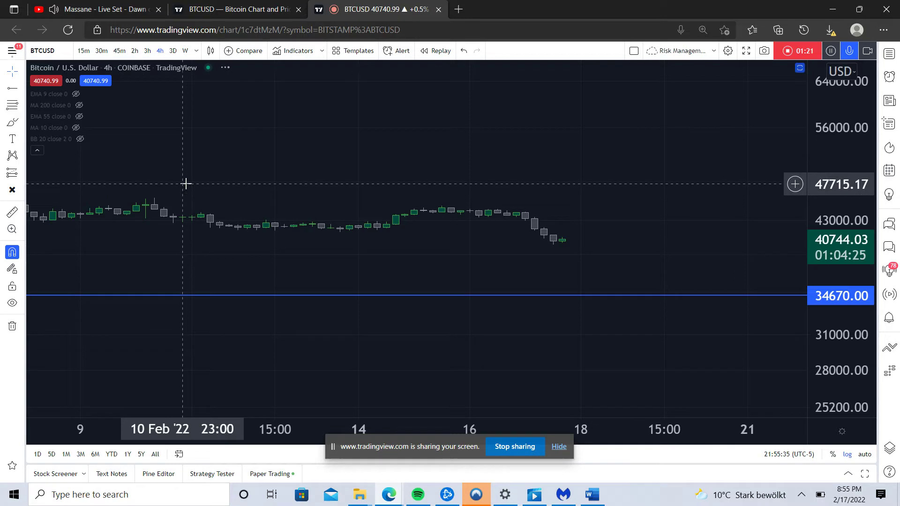
{"action": "scroll", "coordinate": [489, 152], "scroll_direction": "down", "scroll_amount": 8}
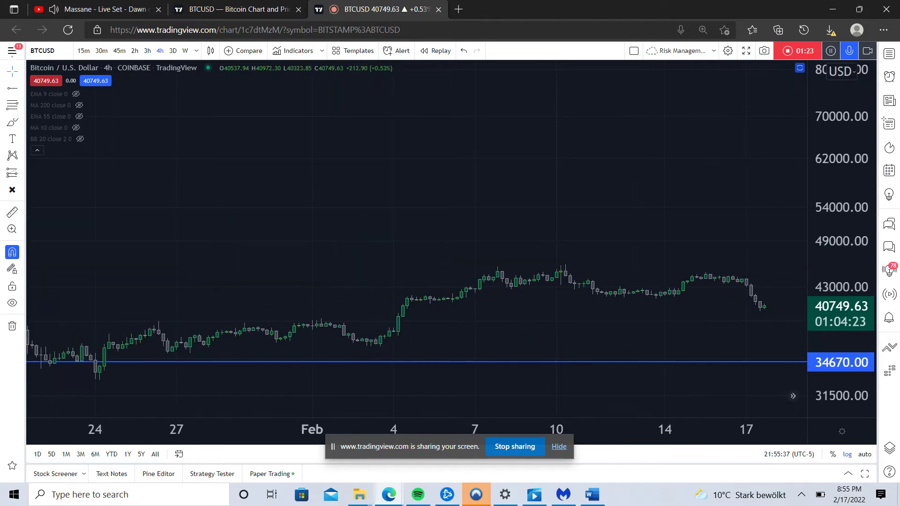
{"action": "left_click_drag", "start_coordinate": [261, 227], "coordinate": [377, 66]}
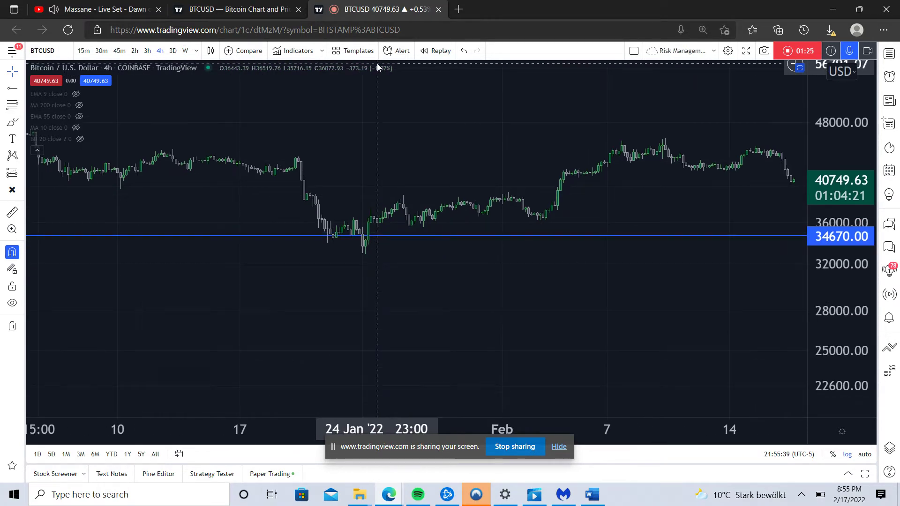
{"action": "left_click_drag", "start_coordinate": [846, 317], "coordinate": [753, 85]}
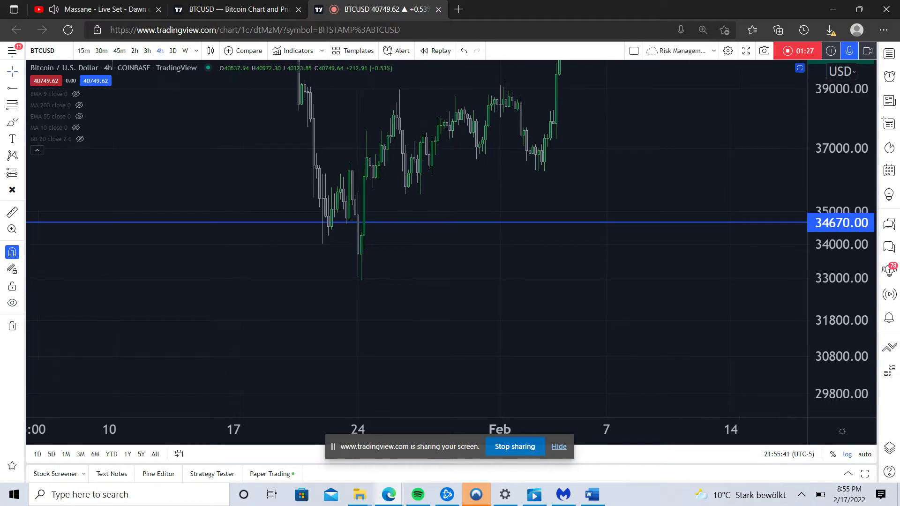
{"action": "scroll", "coordinate": [703, 141], "scroll_direction": "up", "scroll_amount": 3}
{"action": "left_click_drag", "start_coordinate": [485, 137], "coordinate": [766, 170]}
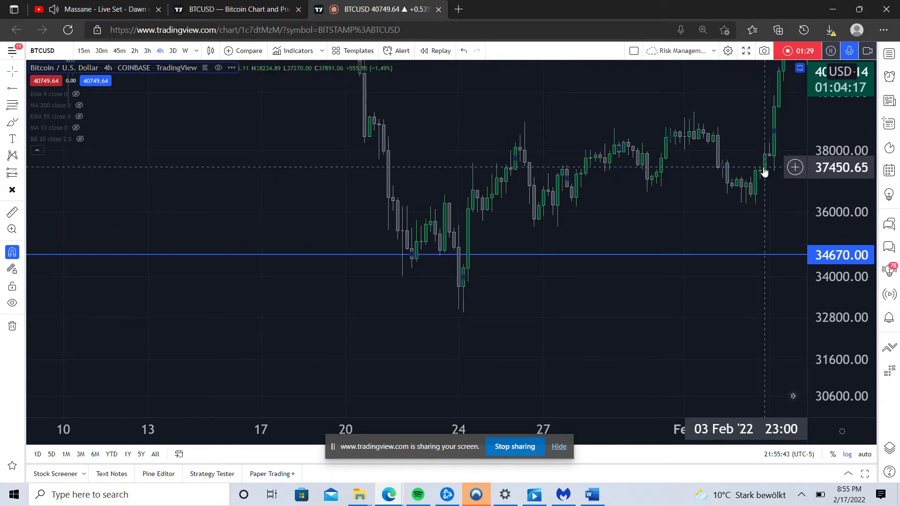
{"action": "left_click_drag", "start_coordinate": [439, 157], "coordinate": [502, 165]}
{"action": "scroll", "coordinate": [501, 165], "scroll_direction": "up", "scroll_amount": 3}
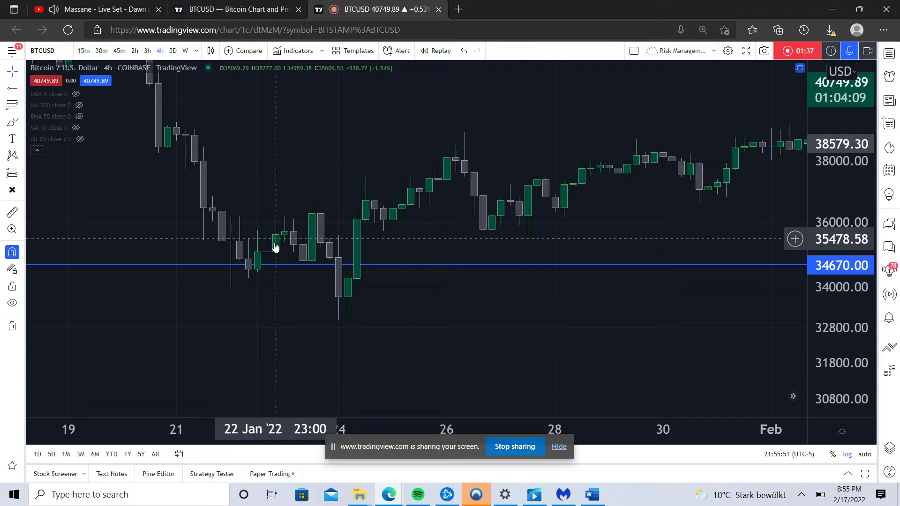
{"action": "left_click_drag", "start_coordinate": [512, 311], "coordinate": [519, 334]}
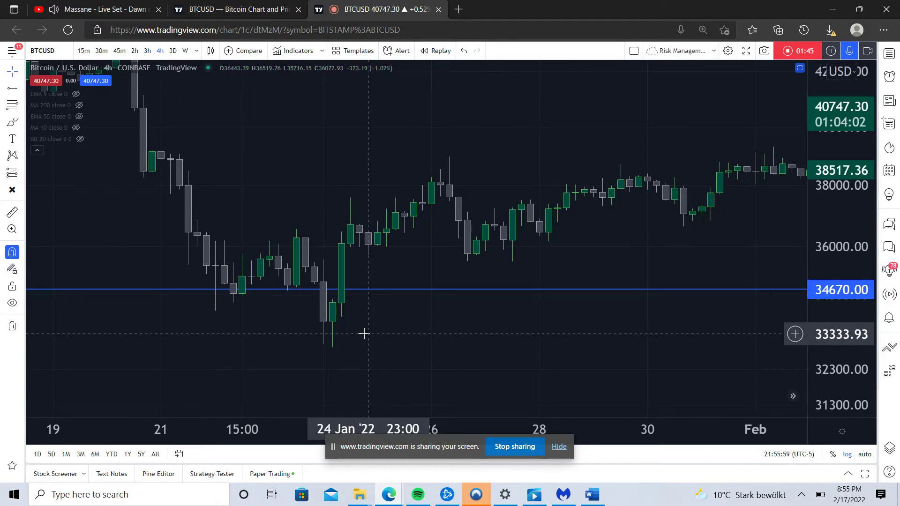
- Switch to 1-hour candles and frame late January around the 34670 line
{"action": "left_click", "coordinate": [196, 51]}
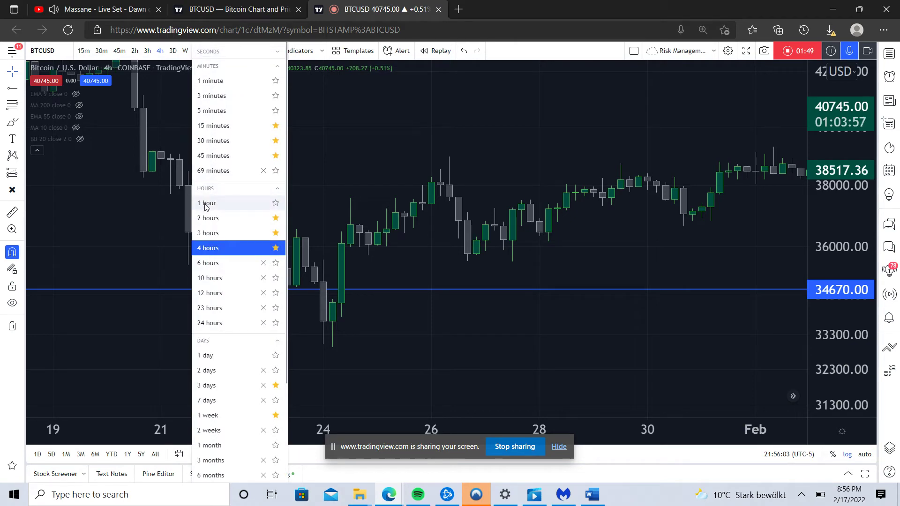
{"action": "left_click", "coordinate": [206, 203]}
{"action": "scroll", "coordinate": [417, 234], "scroll_direction": "down", "scroll_amount": 10}
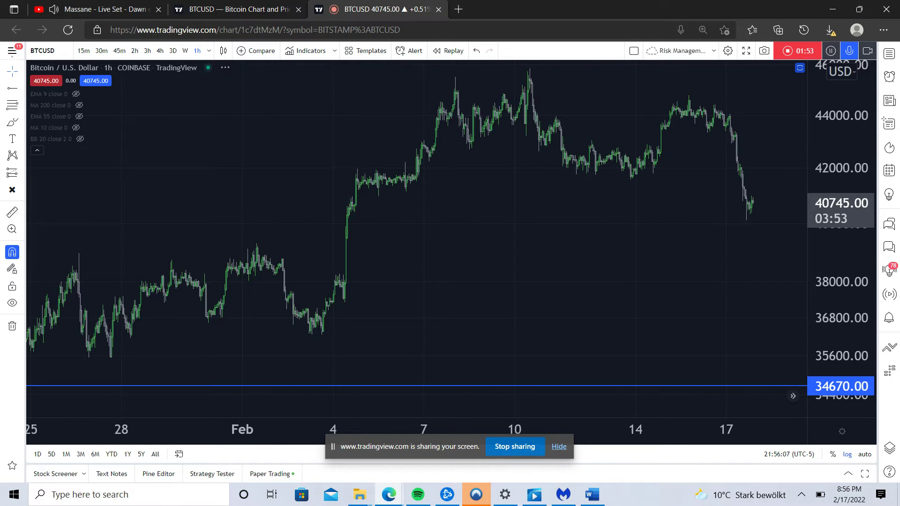
{"action": "left_click_drag", "start_coordinate": [211, 236], "coordinate": [725, 99]}
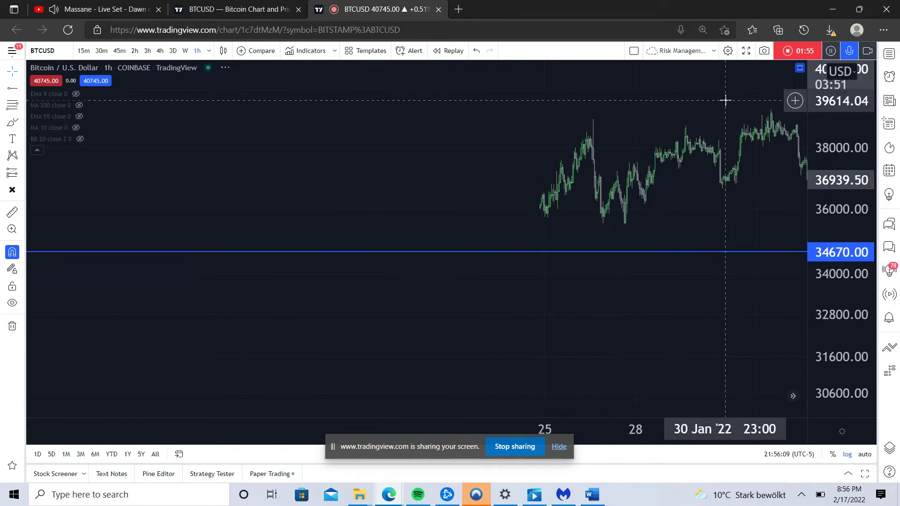
{"action": "left_click_drag", "start_coordinate": [245, 301], "coordinate": [429, 304]}
{"action": "scroll", "coordinate": [260, 291], "scroll_direction": "up", "scroll_amount": 2}
{"action": "scroll", "coordinate": [417, 234], "scroll_direction": "up", "scroll_amount": 2}
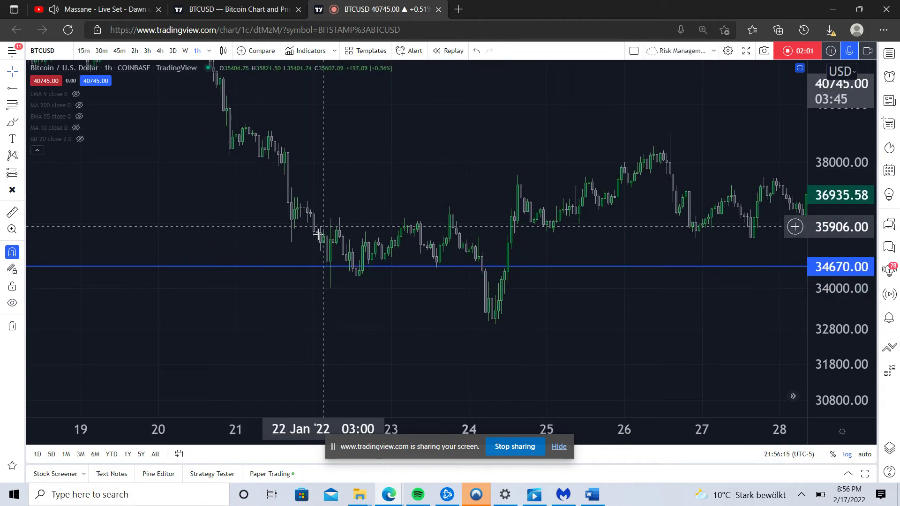
{"action": "left_click_drag", "start_coordinate": [625, 305], "coordinate": [523, 325]}
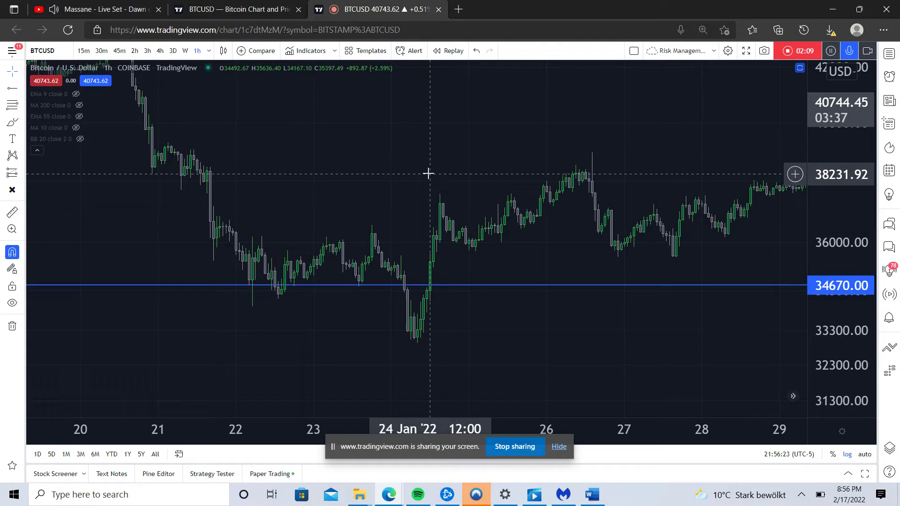
- Pan the hourly chart toward 29 January to review the 36555.55 level from the 23 January high
{"action": "scroll", "coordinate": [421, 193], "scroll_direction": "left", "scroll_amount": 3}
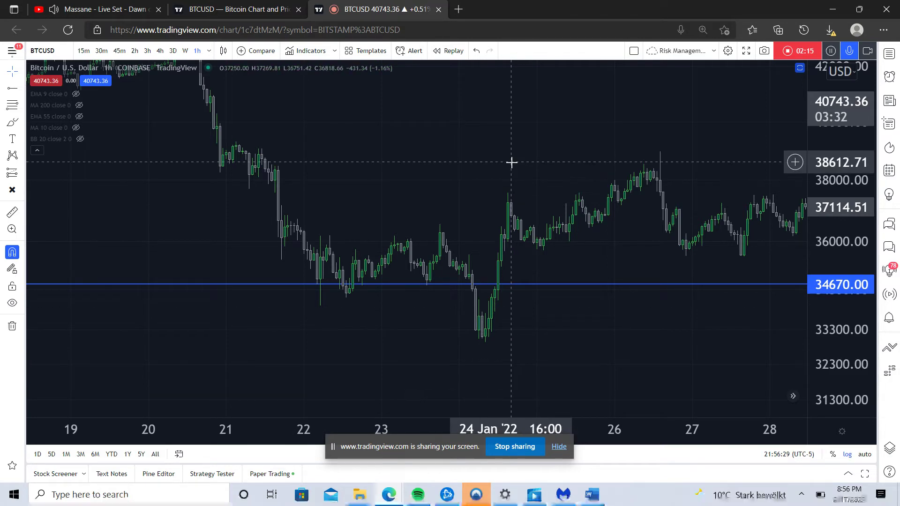
{"action": "left_click_drag", "start_coordinate": [443, 131], "coordinate": [384, 129]}
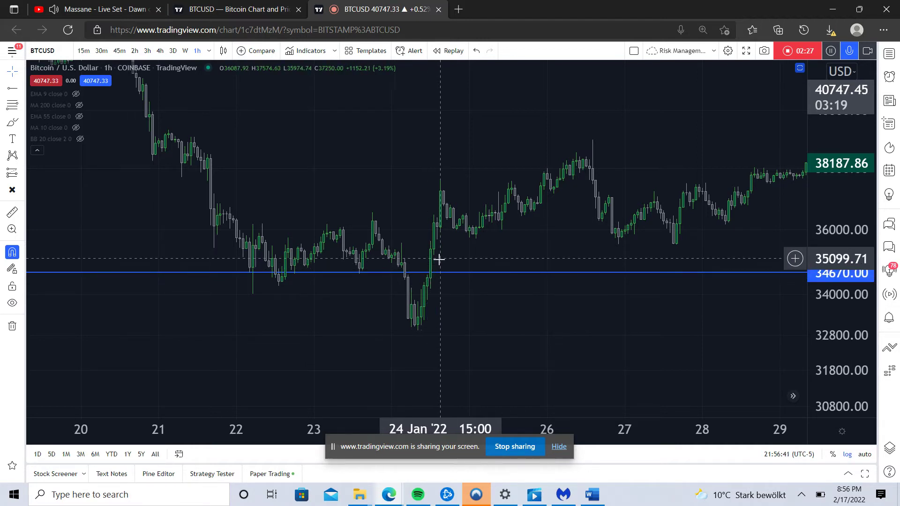
{"action": "scroll", "coordinate": [552, 318], "scroll_direction": "left", "scroll_amount": 3}
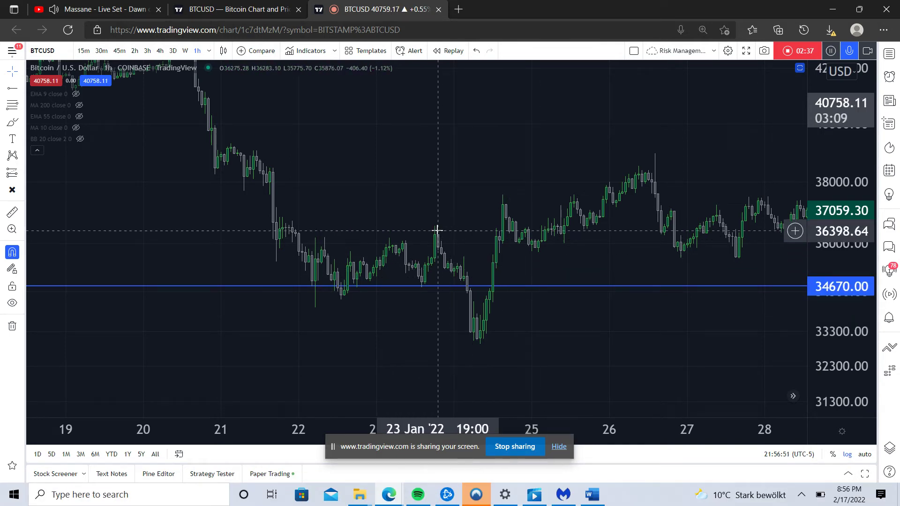
{"action": "left_click_drag", "start_coordinate": [486, 239], "coordinate": [454, 291]}
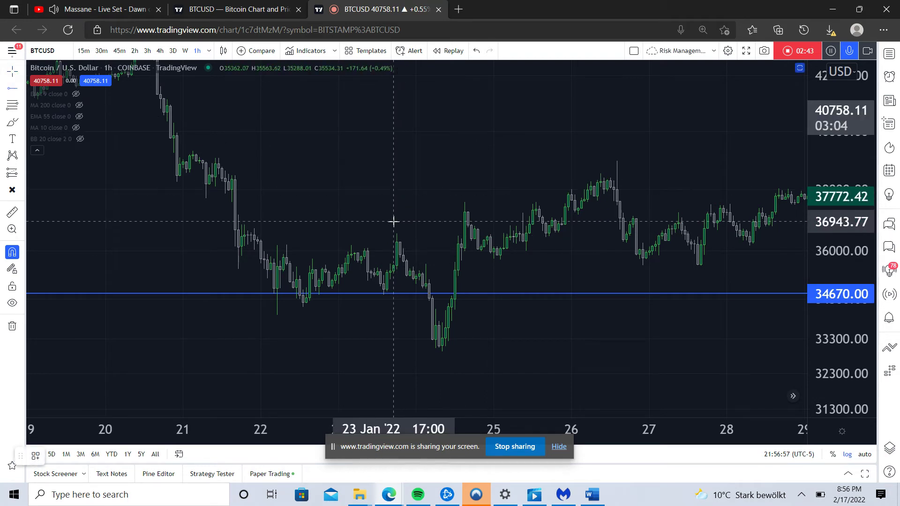
{"action": "left_click_drag", "start_coordinate": [397, 196], "coordinate": [347, 197]}
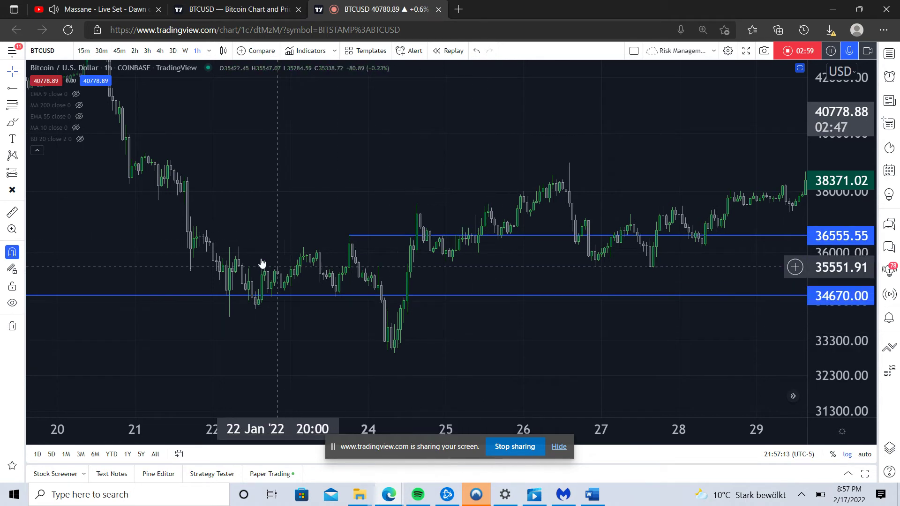
{"action": "left_click_drag", "start_coordinate": [299, 170], "coordinate": [388, 173]}
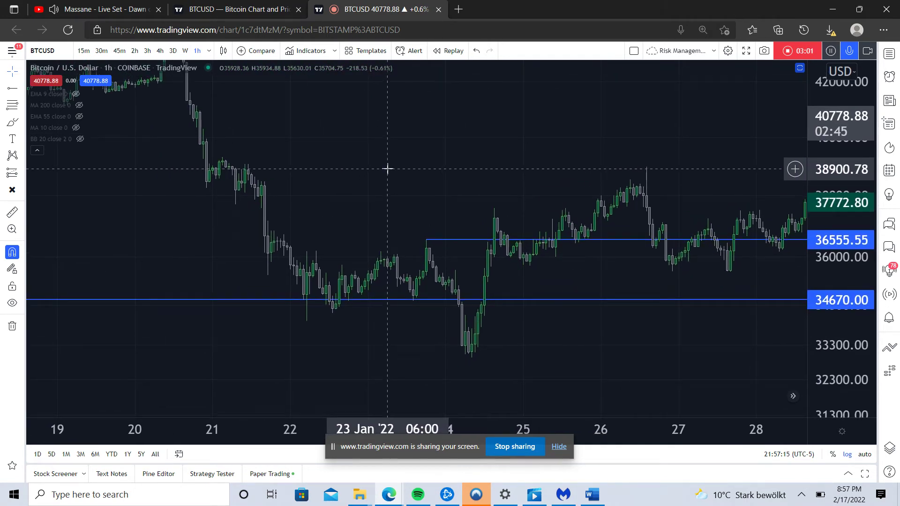
{"action": "left_click_drag", "start_coordinate": [598, 365], "coordinate": [403, 369]}
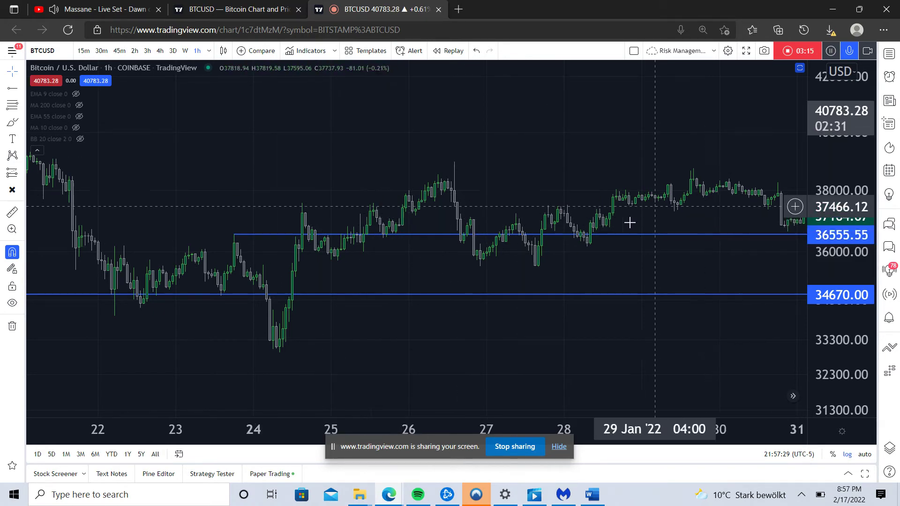
{"action": "left_click_drag", "start_coordinate": [581, 322], "coordinate": [300, 353]}
{"action": "left_click_drag", "start_coordinate": [565, 351], "coordinate": [178, 327]}
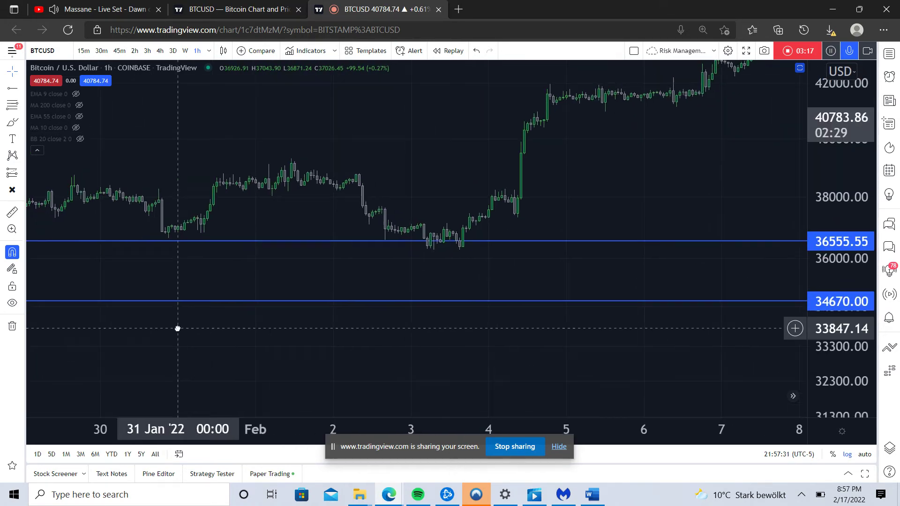
{"action": "scroll", "coordinate": [178, 329], "scroll_direction": "down", "scroll_amount": 5}
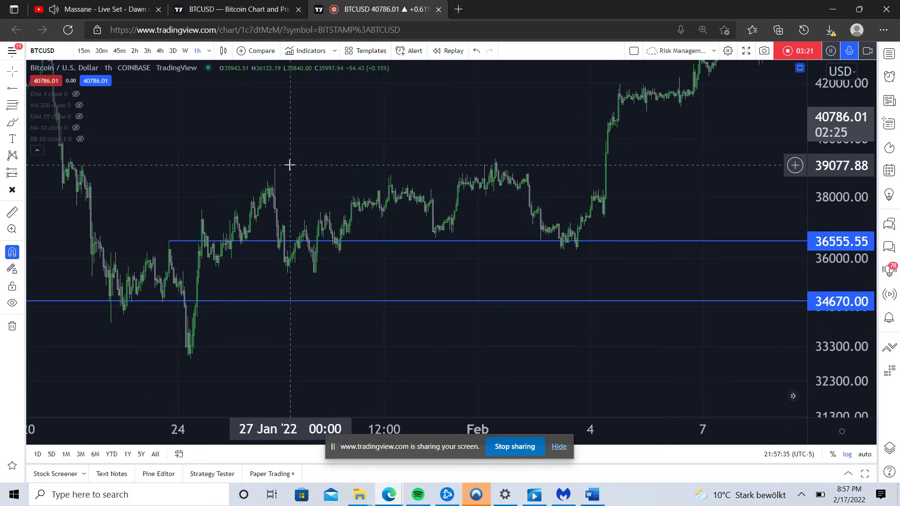
{"action": "left_click_drag", "start_coordinate": [291, 165], "coordinate": [362, 173]}
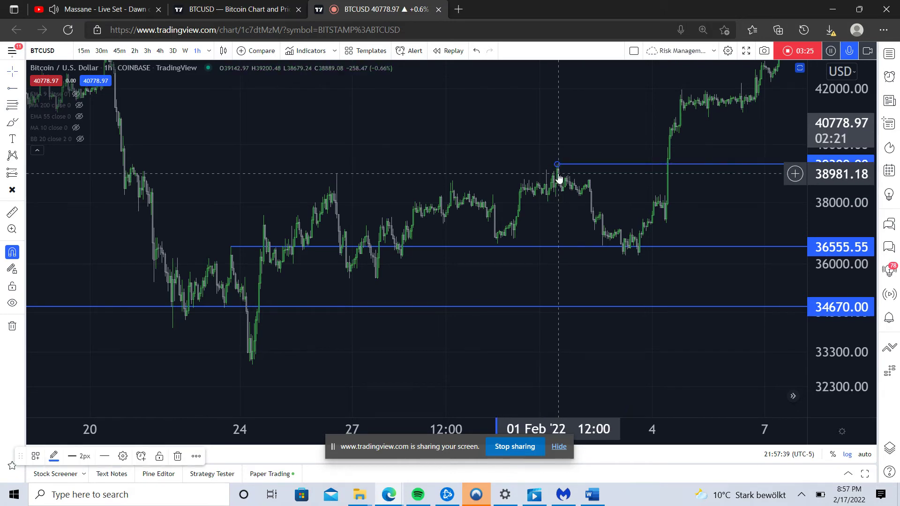
- Switch to daily candles and centre January–February 2022 with the three levels in view
{"action": "left_click", "coordinate": [210, 51]}
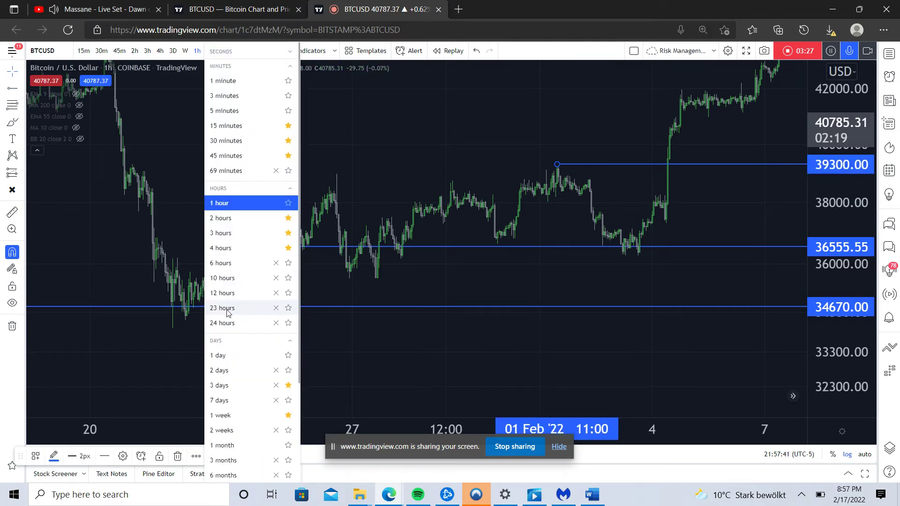
{"action": "left_click", "coordinate": [243, 359]}
{"action": "left_click_drag", "start_coordinate": [588, 280], "coordinate": [220, 255]}
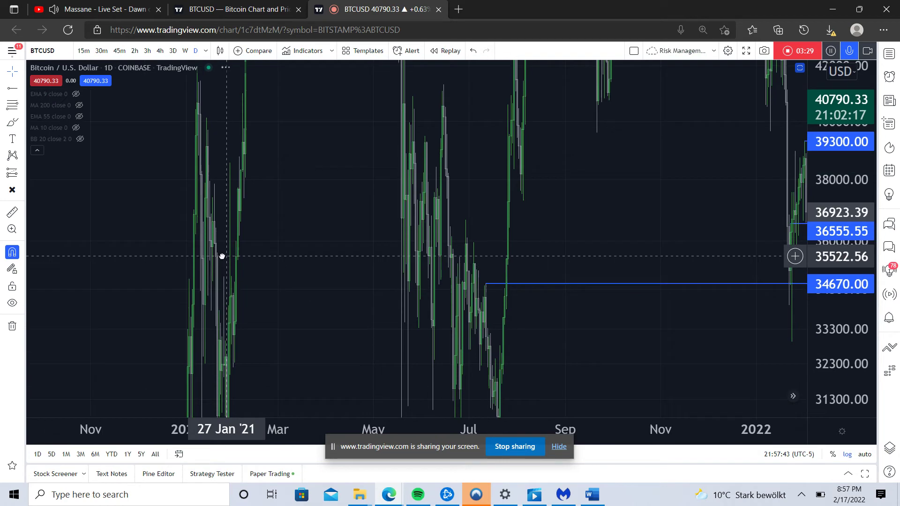
{"action": "scroll", "coordinate": [694, 235], "scroll_direction": "up", "scroll_amount": 10}
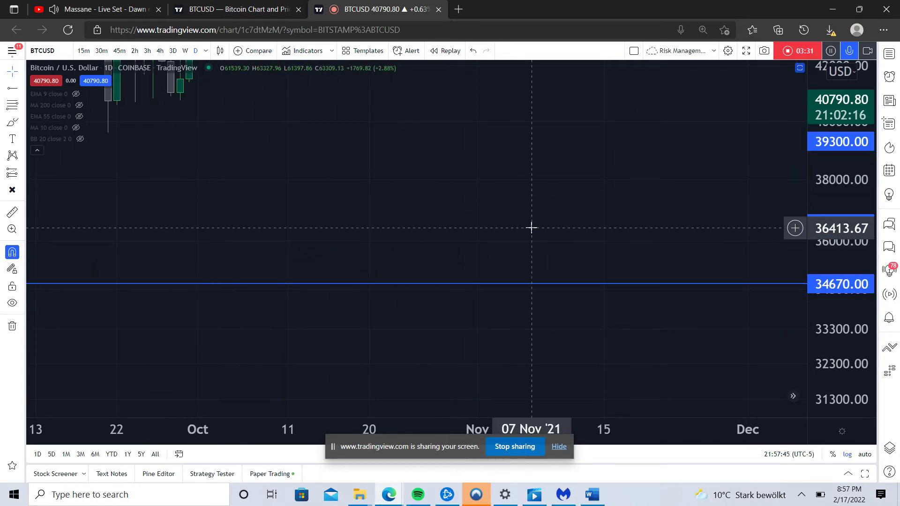
{"action": "left_click_drag", "start_coordinate": [530, 227], "coordinate": [23, 262]}
{"action": "left_click_drag", "start_coordinate": [539, 195], "coordinate": [195, 212]}
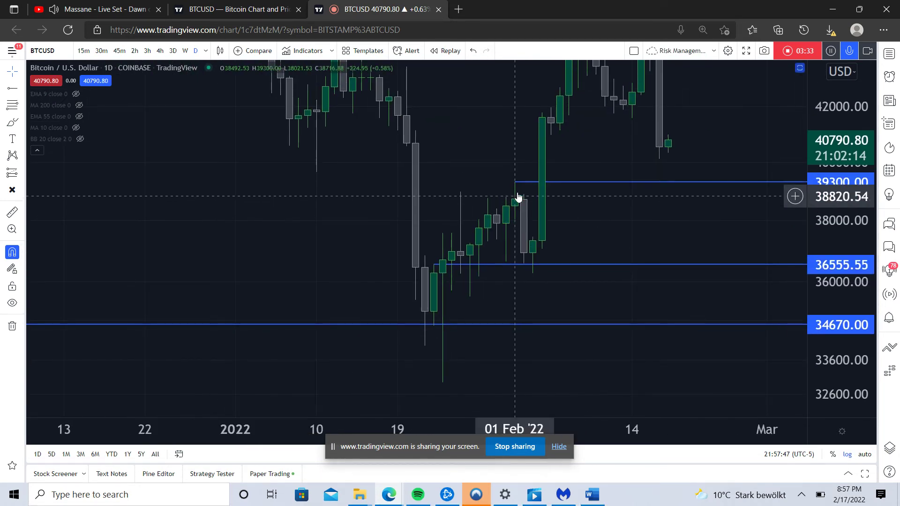
{"action": "left_click_drag", "start_coordinate": [440, 138], "coordinate": [497, 169]}
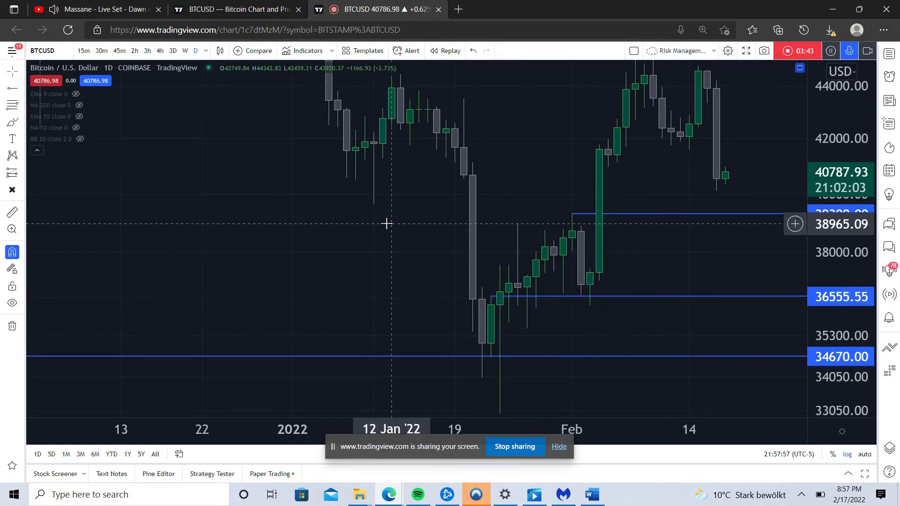
{"action": "scroll", "coordinate": [403, 211], "scroll_direction": "left", "scroll_amount": 3}
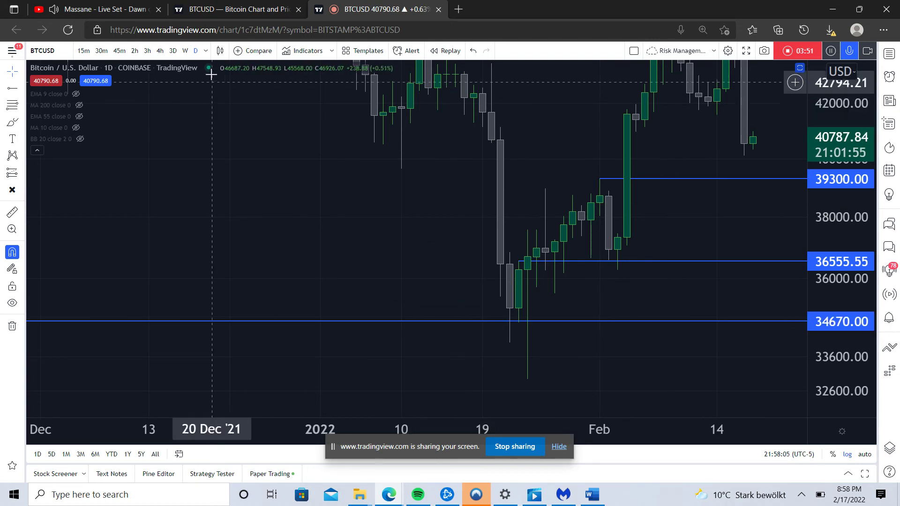
{"action": "left_click", "coordinate": [207, 50]}
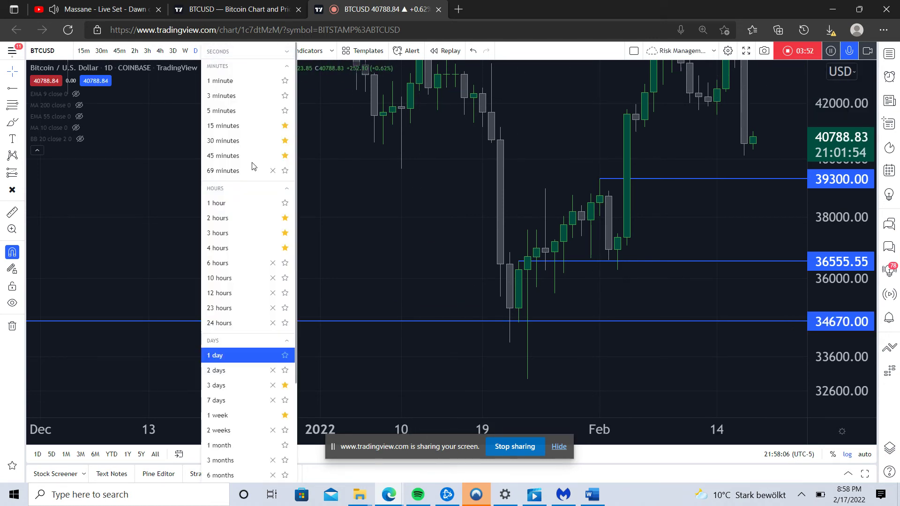
- Switch back to 1-hour candles and frame mid-January to early February
{"action": "left_click", "coordinate": [219, 208]}
{"action": "left_click_drag", "start_coordinate": [145, 220], "coordinate": [383, 216]}
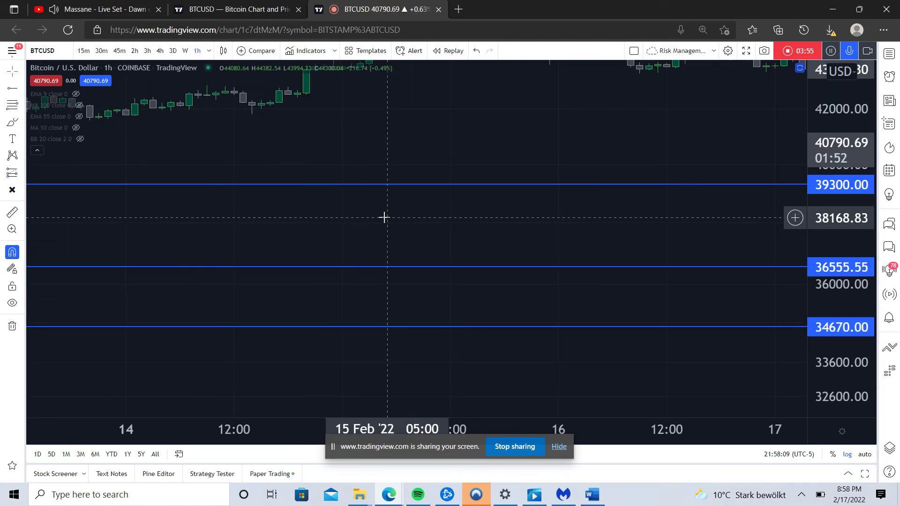
{"action": "scroll", "coordinate": [384, 217], "scroll_direction": "down", "scroll_amount": 5}
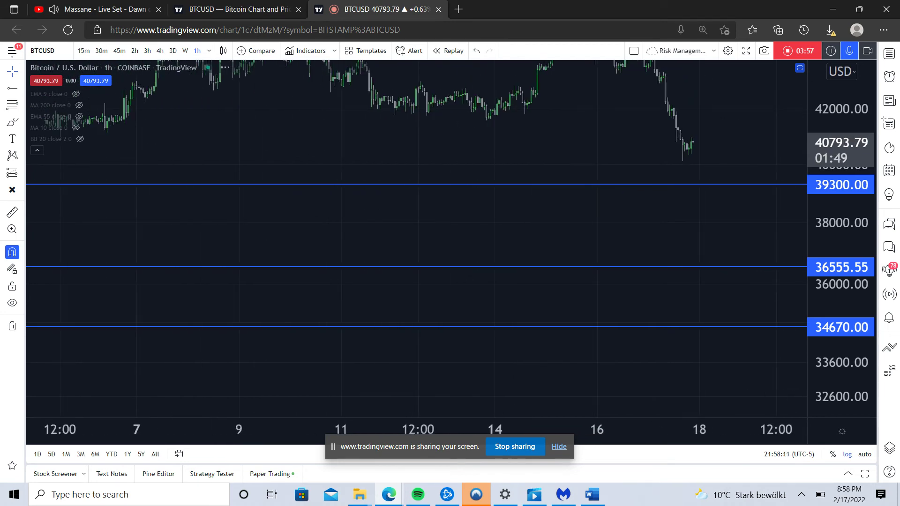
{"action": "scroll", "coordinate": [384, 218], "scroll_direction": "down", "scroll_amount": 2}
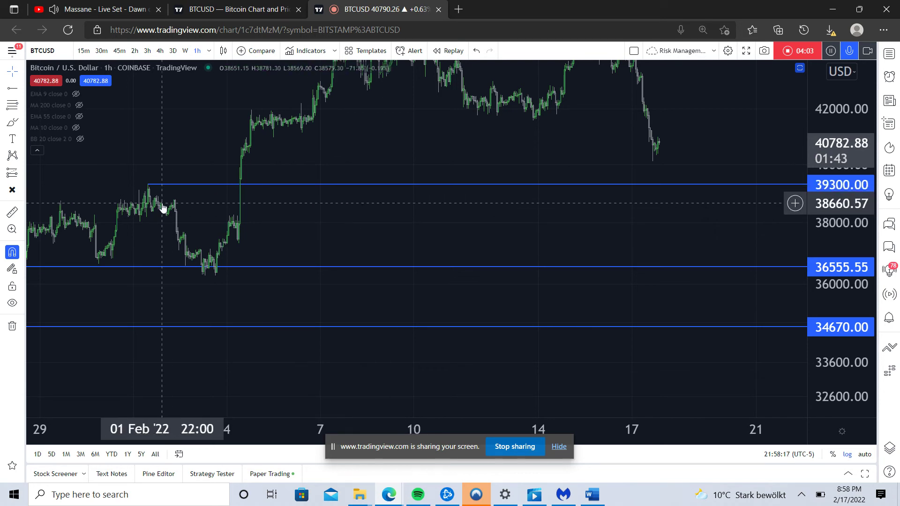
{"action": "left_click_drag", "start_coordinate": [139, 182], "coordinate": [693, 155]}
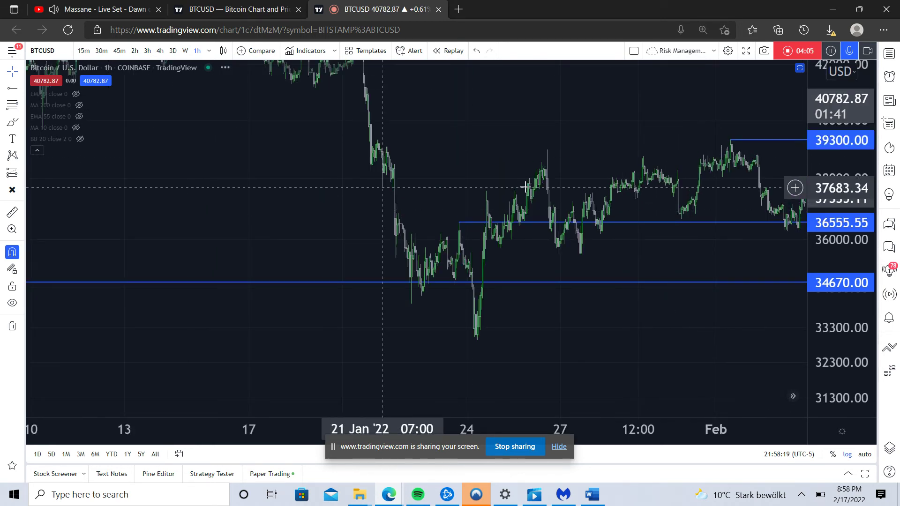
{"action": "left_click_drag", "start_coordinate": [537, 322], "coordinate": [372, 327]}
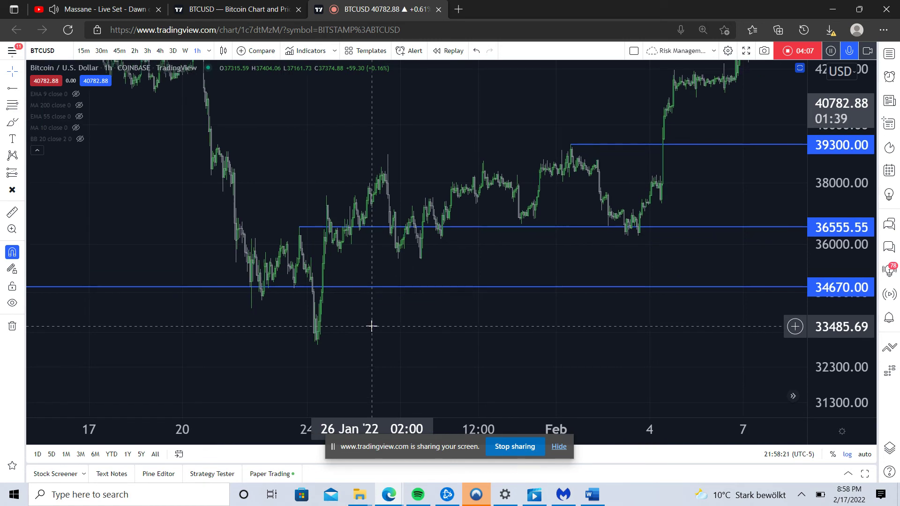
- Pan the hourly chart into mid-February to review the 34670, 36555.55 and 39300 levels
{"action": "scroll", "coordinate": [692, 197], "scroll_direction": "up", "scroll_amount": 2}
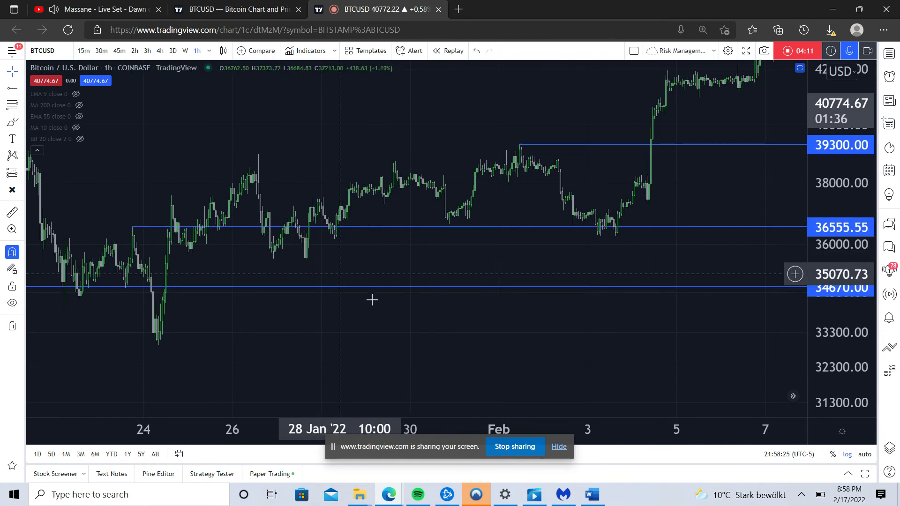
{"action": "left_click_drag", "start_coordinate": [413, 342], "coordinate": [508, 326]}
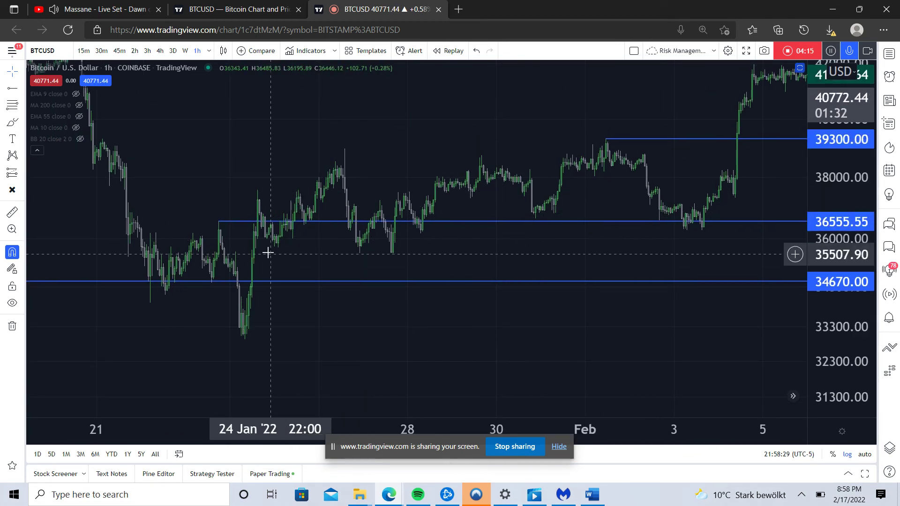
{"action": "left_click_drag", "start_coordinate": [643, 340], "coordinate": [500, 392]}
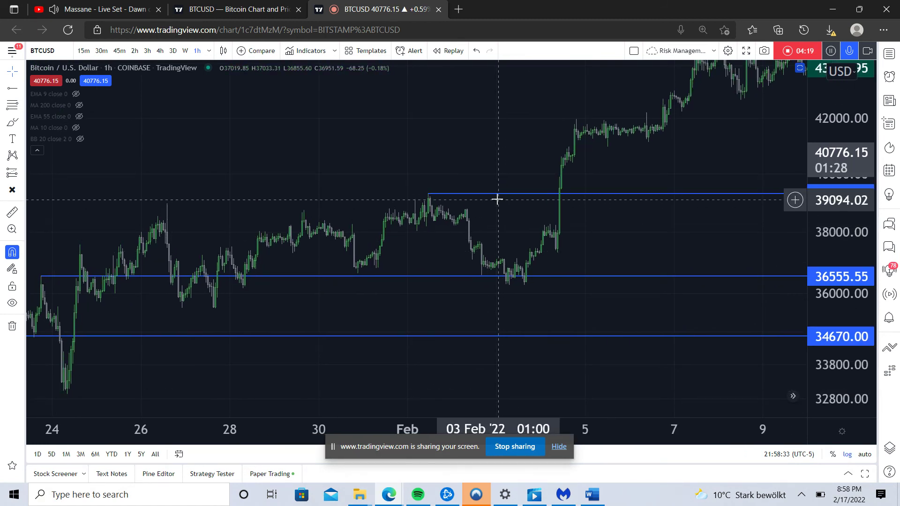
{"action": "left_click_drag", "start_coordinate": [718, 141], "coordinate": [509, 209]}
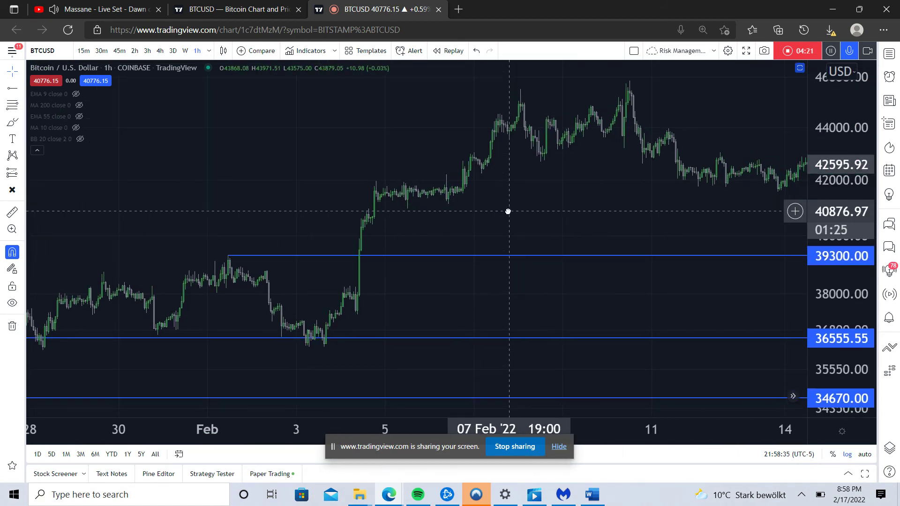
{"action": "left_click_drag", "start_coordinate": [565, 281], "coordinate": [509, 284]}
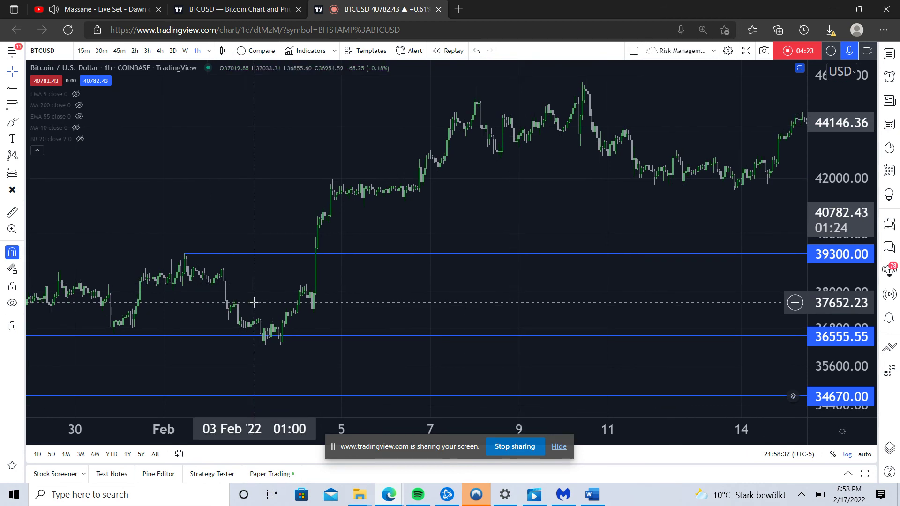